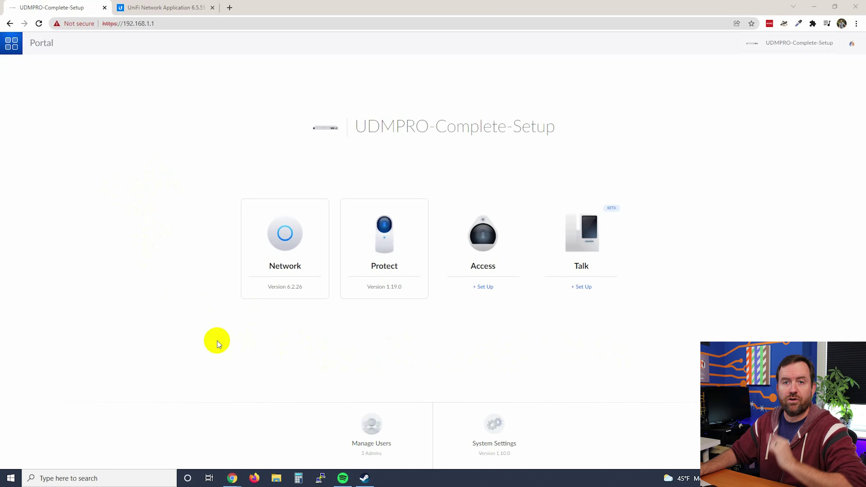
Step: Show the console Updates page and highlight the current UniFi OS version, 1.10.0
click(492, 430)
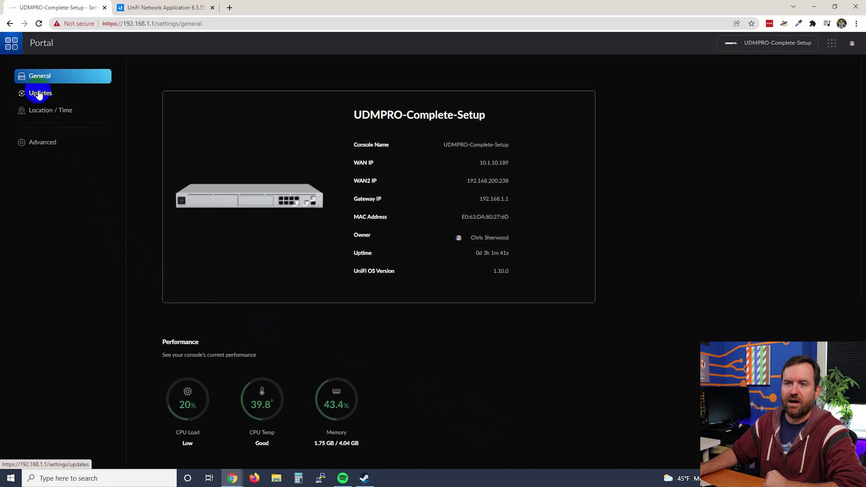
click(40, 94)
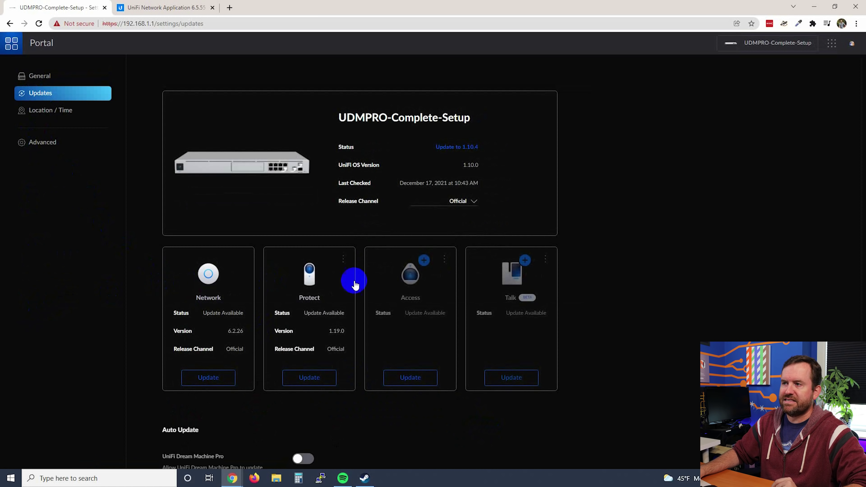
double_click(470, 165)
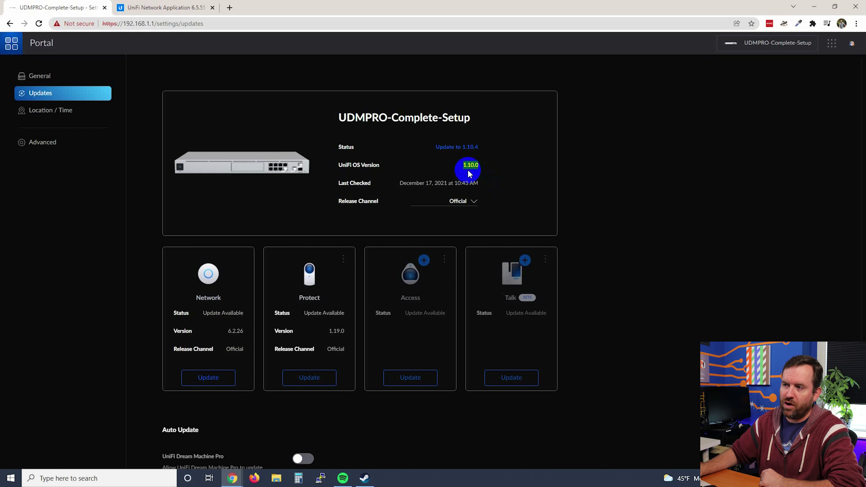
click(460, 155)
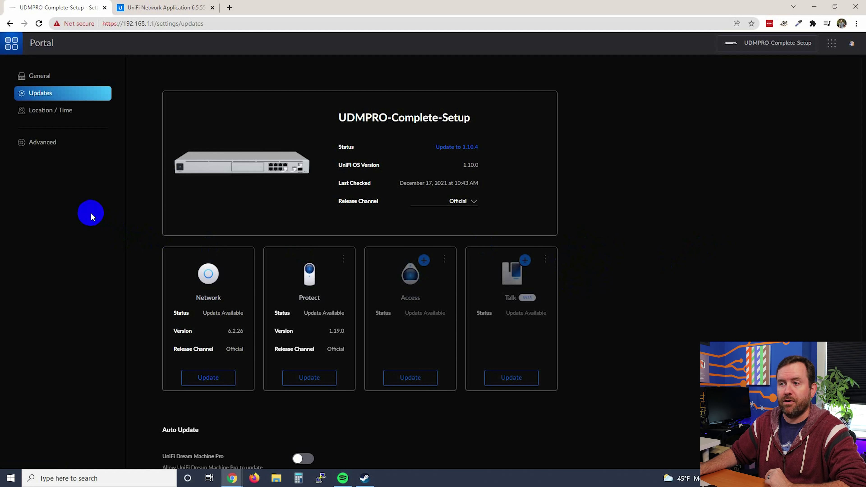
Step: Create a console configuration backup in Advanced settings and download the backup file
click(41, 143)
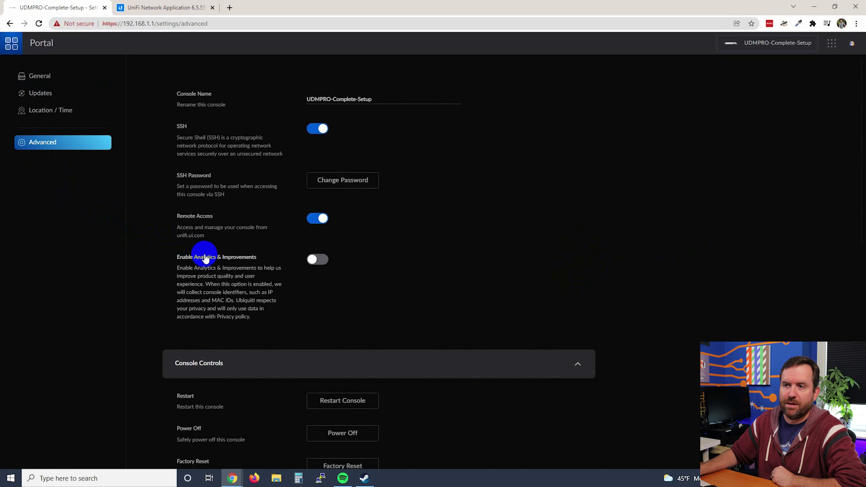
scroll(207, 251, down, 8)
scroll(211, 262, down, 3)
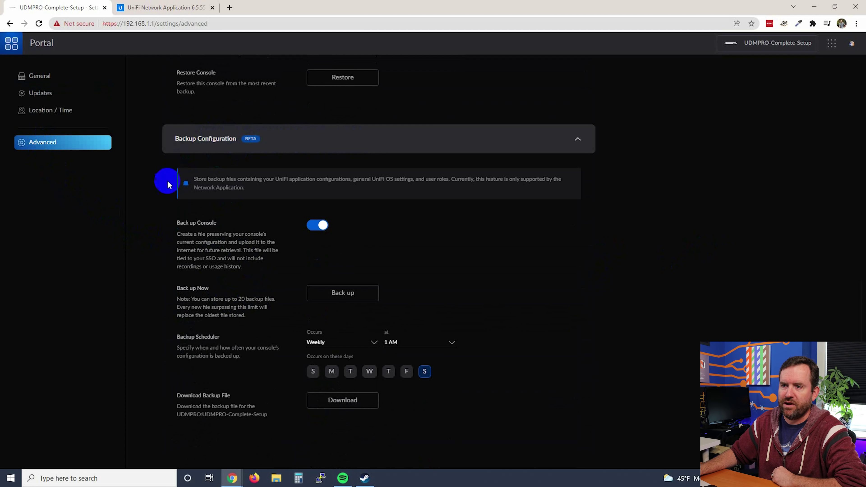
click(342, 296)
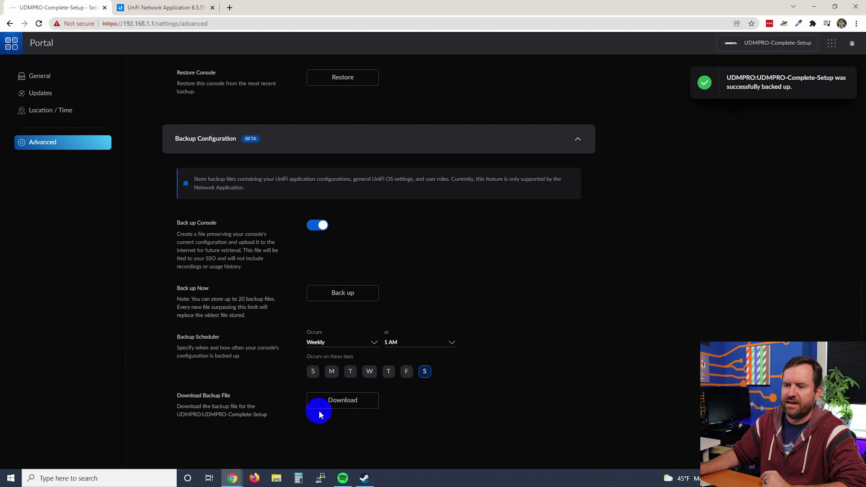
click(343, 401)
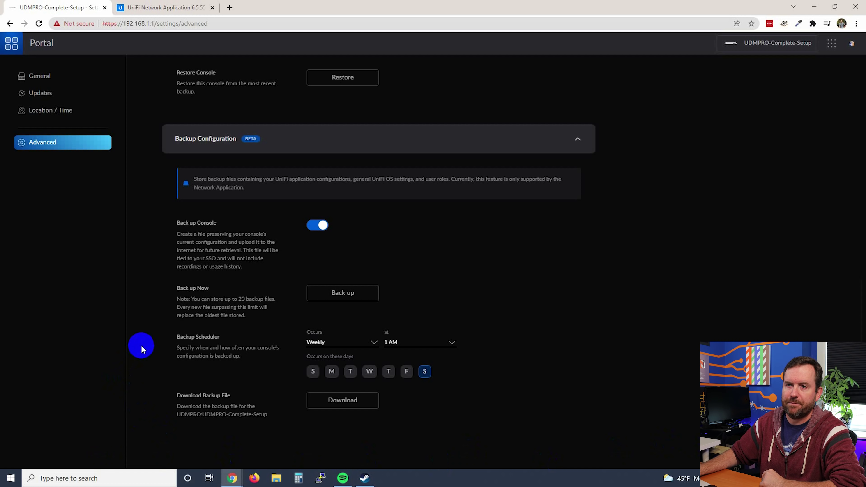
click(39, 93)
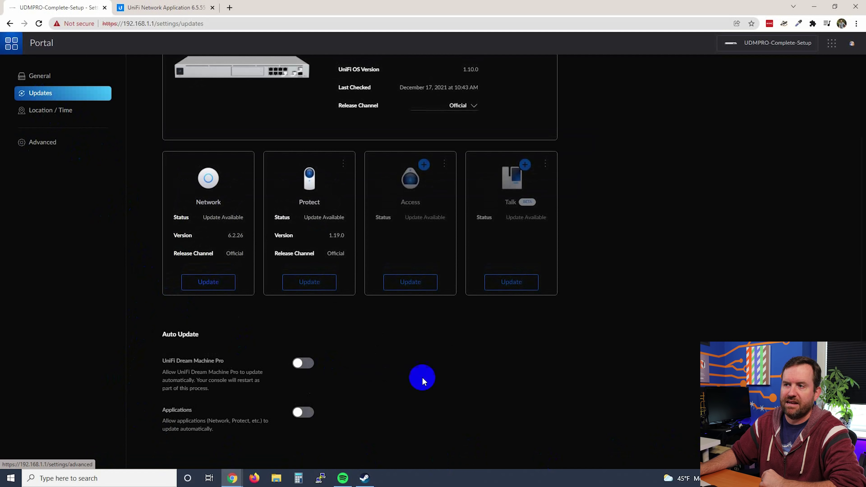
Step: Confirm the UniFi OS firmware update from 1.10.0 to 1.10.4
scroll(483, 381, up, 3)
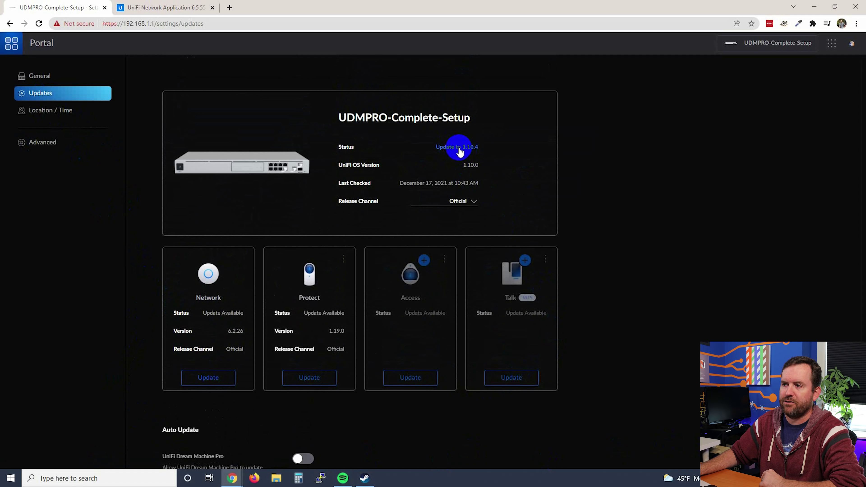
click(459, 152)
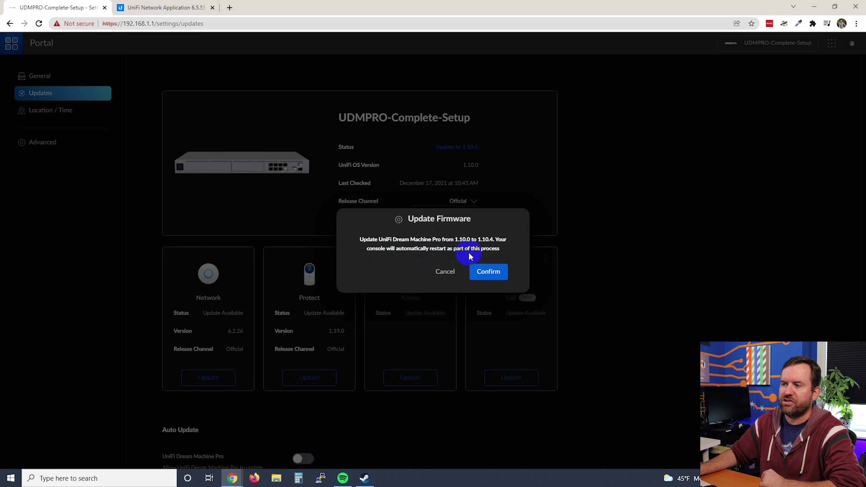
click(488, 271)
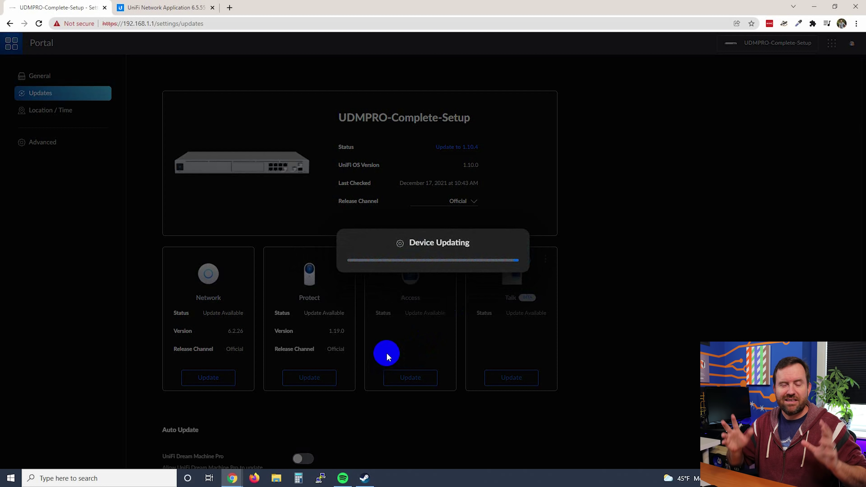
click(36, 478)
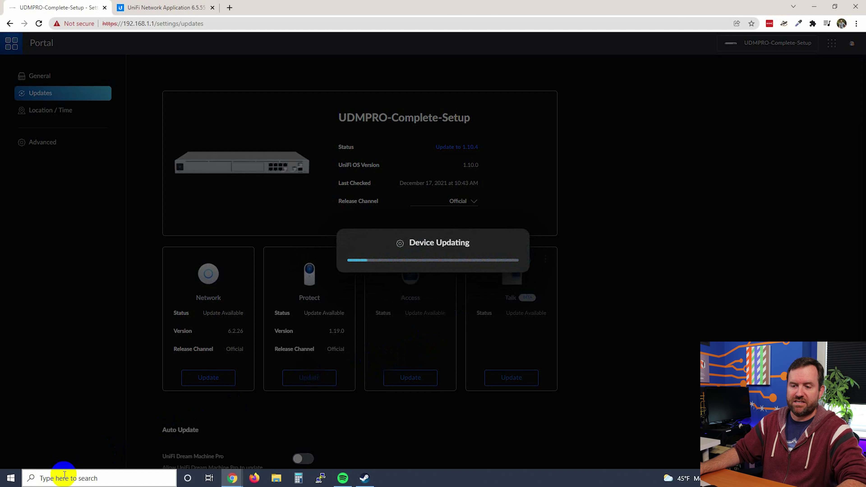
Step: Run a continuous ping to 192.168.1.1 in Command Prompt, placed beside the update progress
text(cmd)
key(Return)
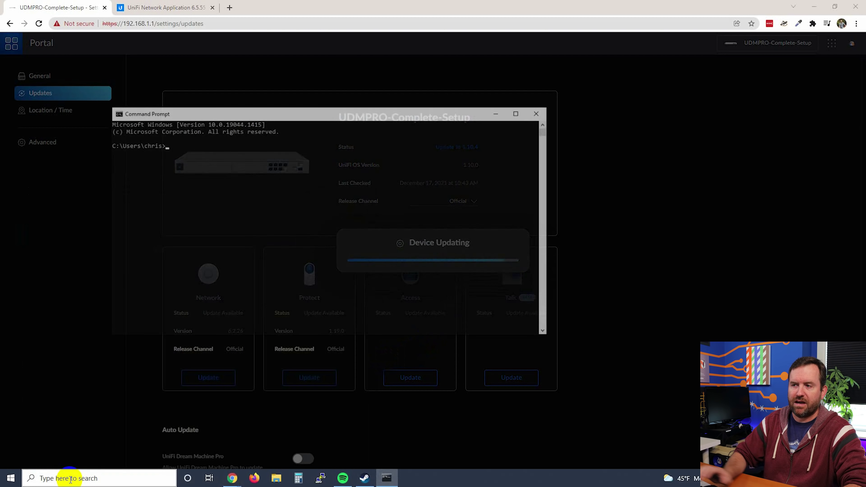
text(ping -t)
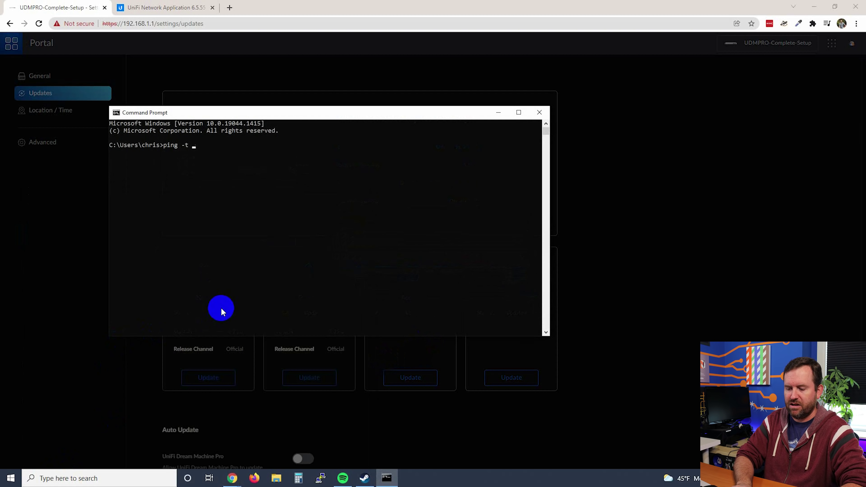
text( 192.168.1.1)
key(Return)
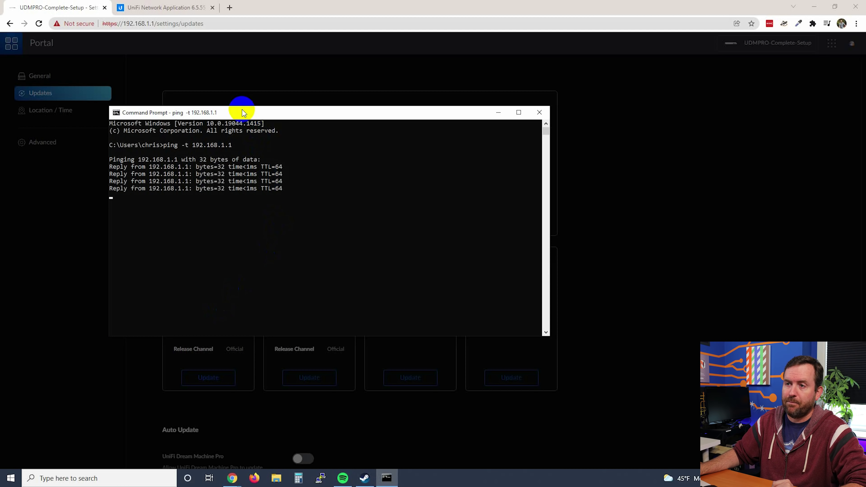
drag(242, 112, 688, 77)
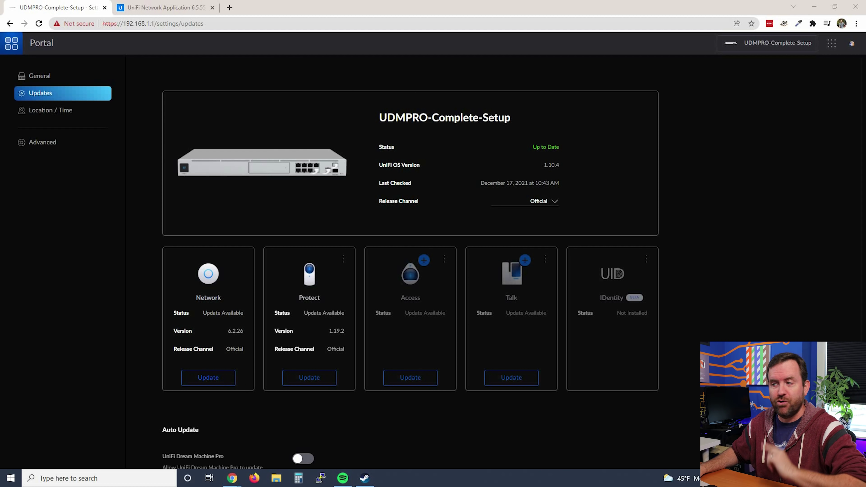
Step: Open the IDentity app's information page from its card on the Updates page
click(598, 257)
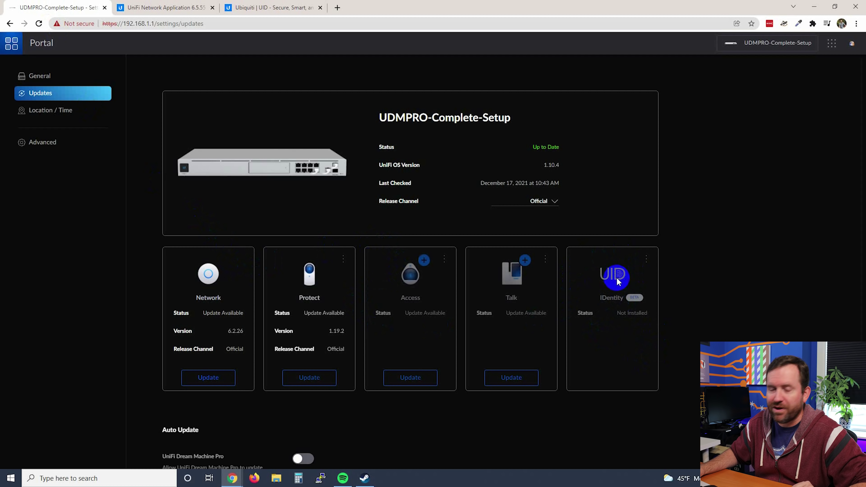
click(272, 8)
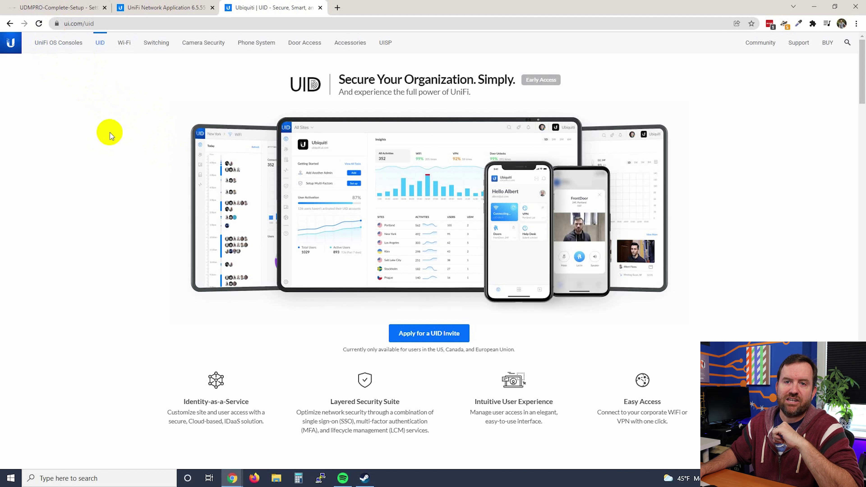
click(71, 8)
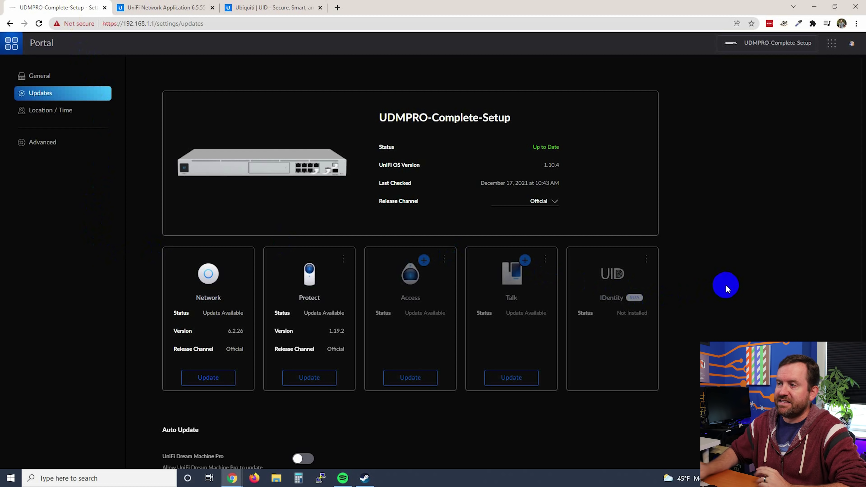
drag(540, 165, 562, 170)
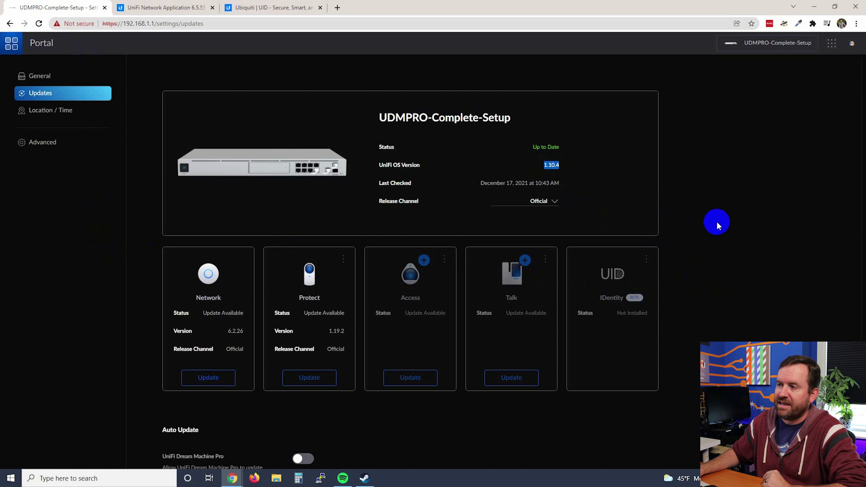
click(624, 403)
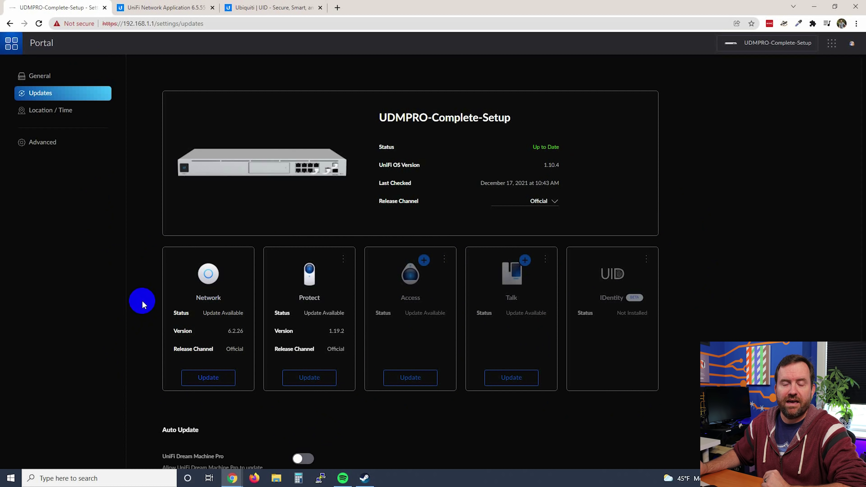
Step: Update the Network app from 6.2.26 to 6.5.55, then start the Protect update
click(208, 380)
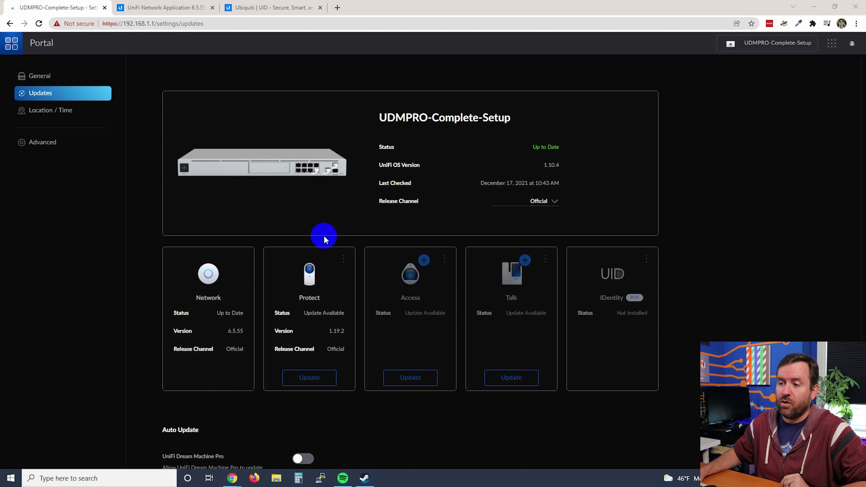
click(309, 379)
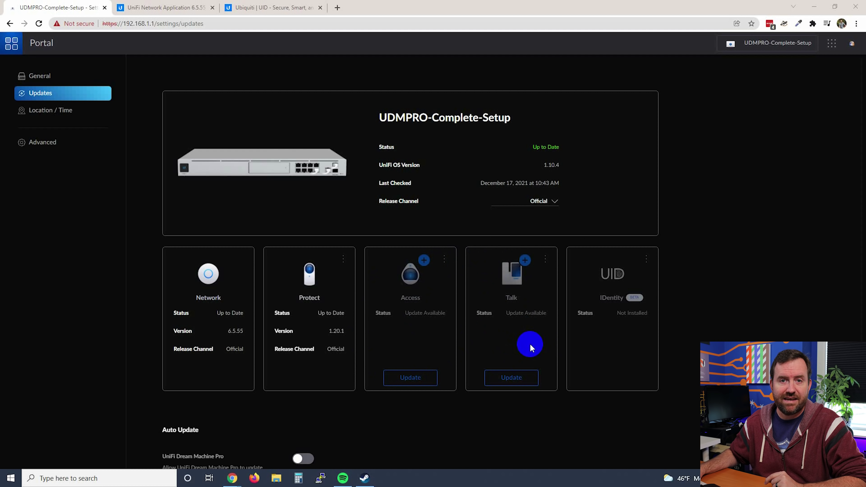
Step: Apply the pending Access app update, leaving Access and Talk marked Not Setup
click(416, 375)
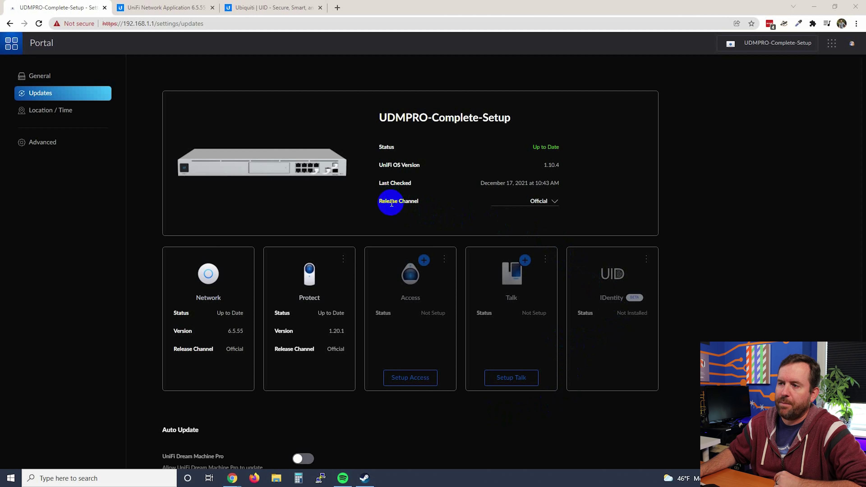
Step: Highlight the Release Channel setting and list its Official, Release Candidate and Beta options
drag(379, 201, 435, 205)
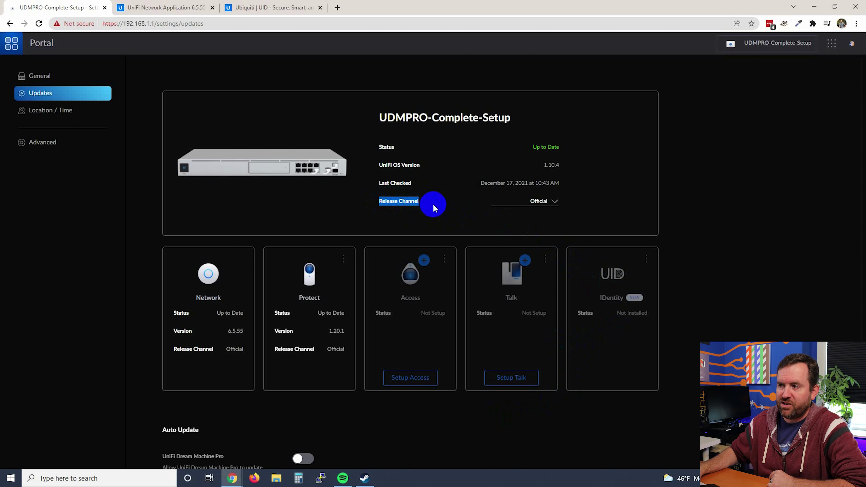
click(550, 204)
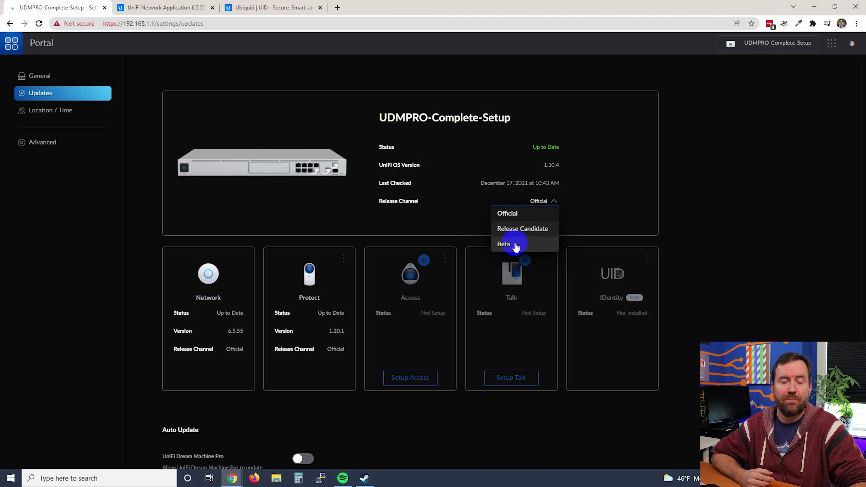
Step: Keep the Official channel and both auto-update toggles off, then return to the portal home
scroll(446, 383, down, 3)
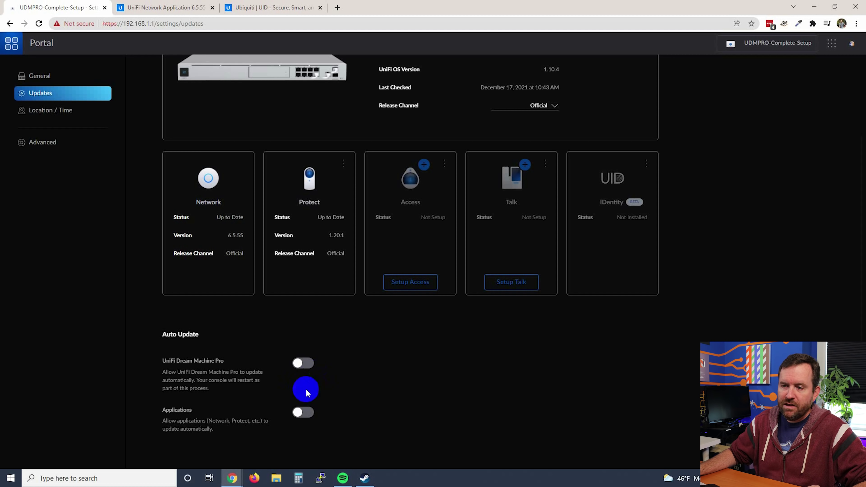
click(304, 364)
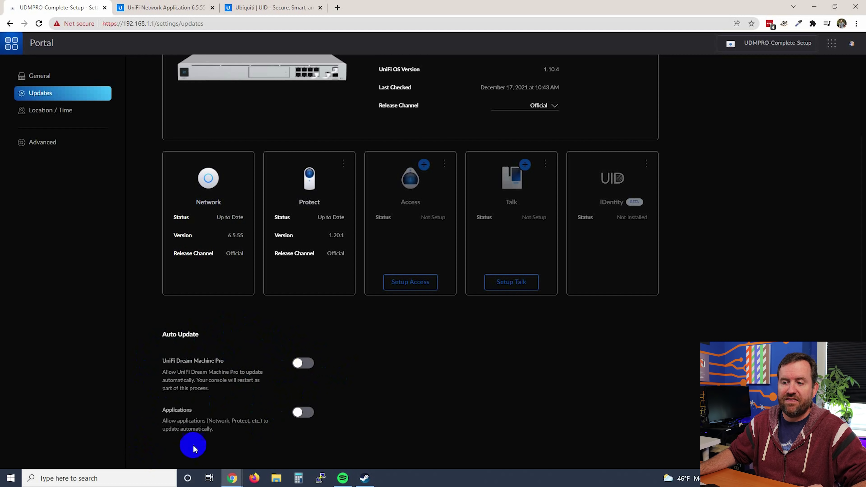
click(299, 413)
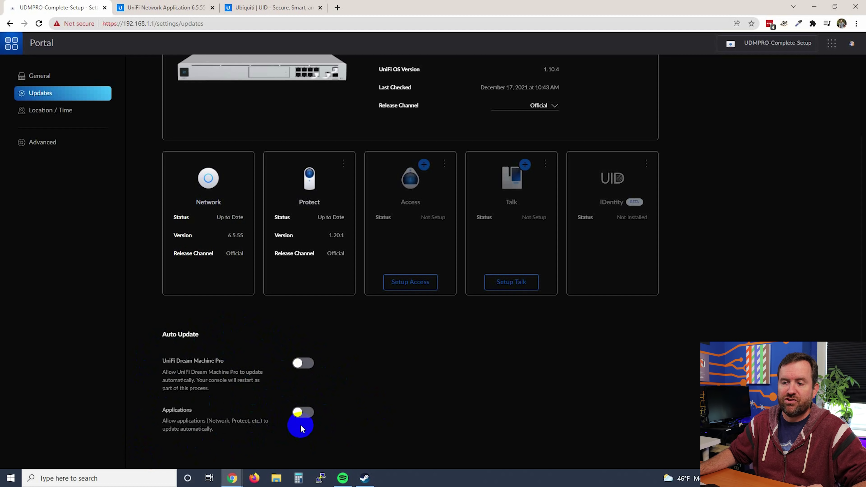
click(11, 49)
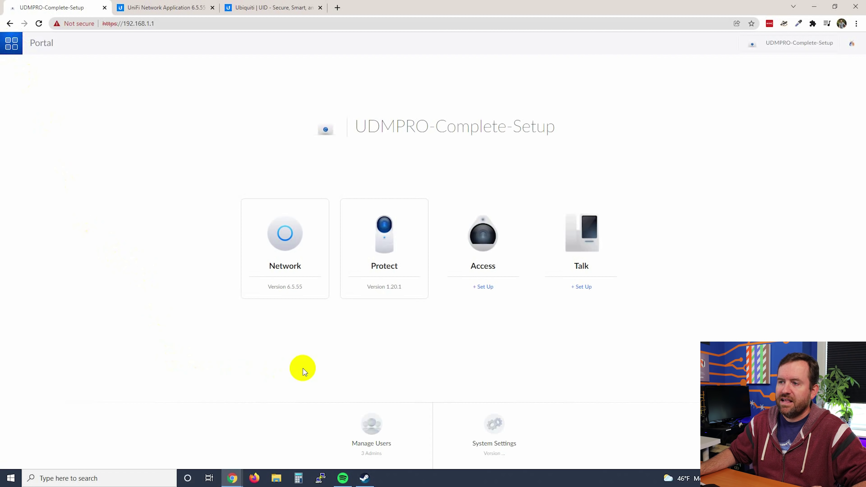
Step: Update the USW-Pro-24-PoE switch firmware to 5.76.7.13442 from Network's Devices list
click(284, 243)
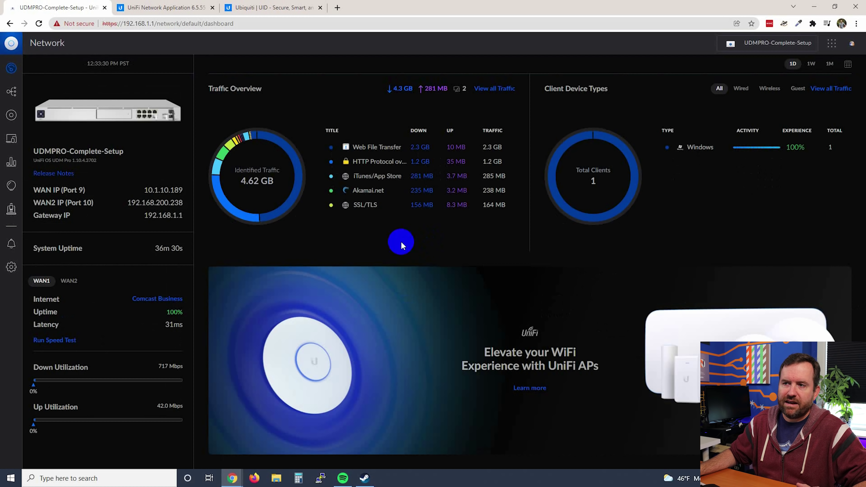
click(11, 115)
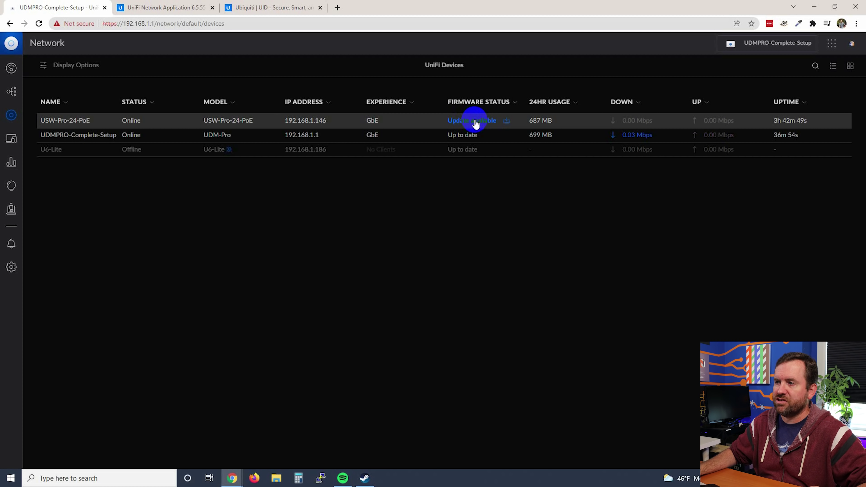
click(481, 123)
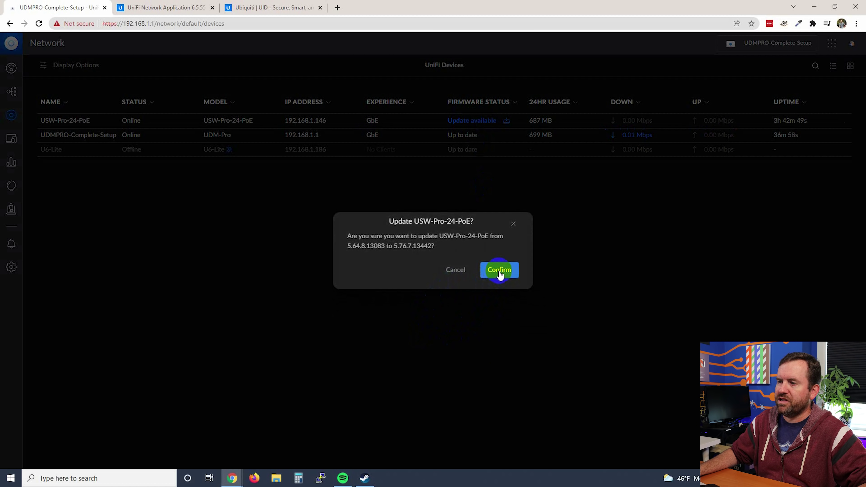
click(499, 271)
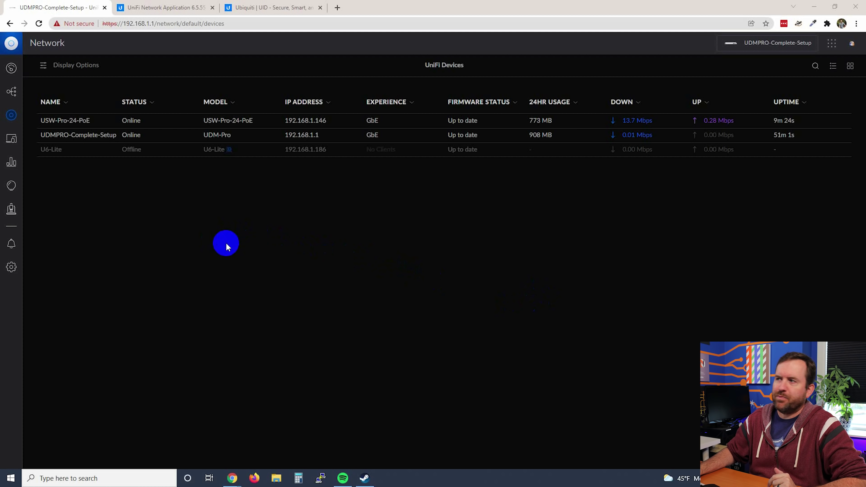
Step: Switch to the Protect app and view its dashboard with storage use and recent camera detections
click(831, 43)
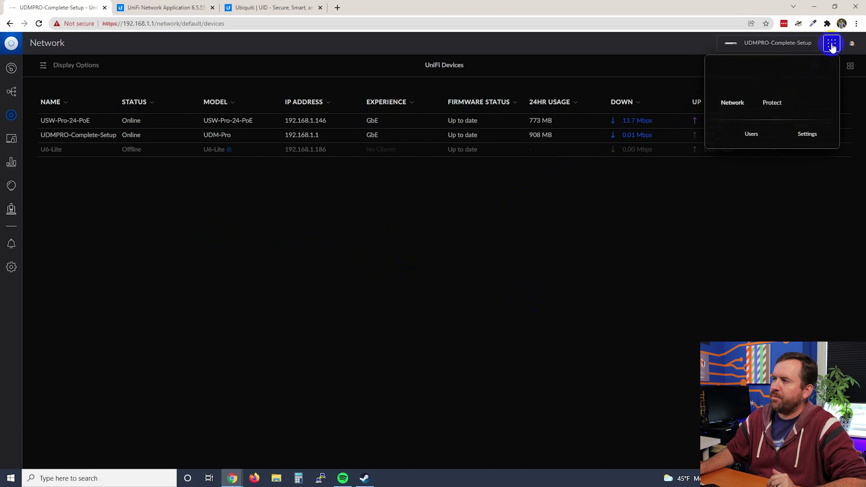
click(772, 84)
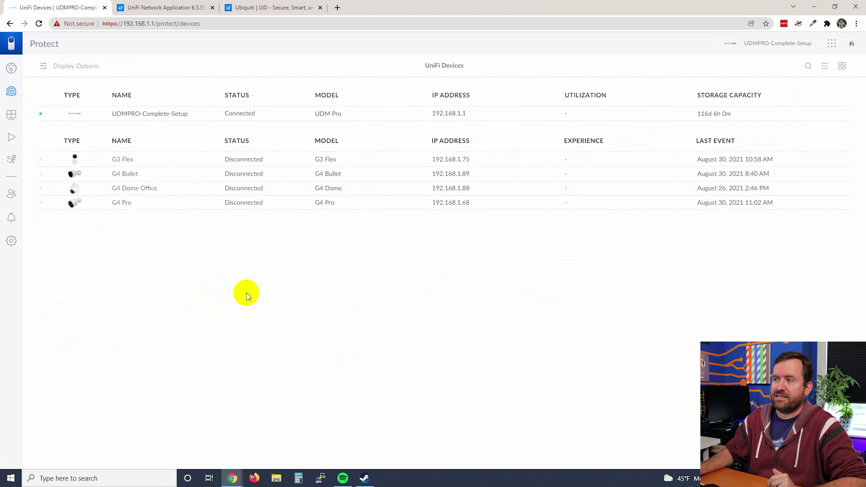
click(11, 69)
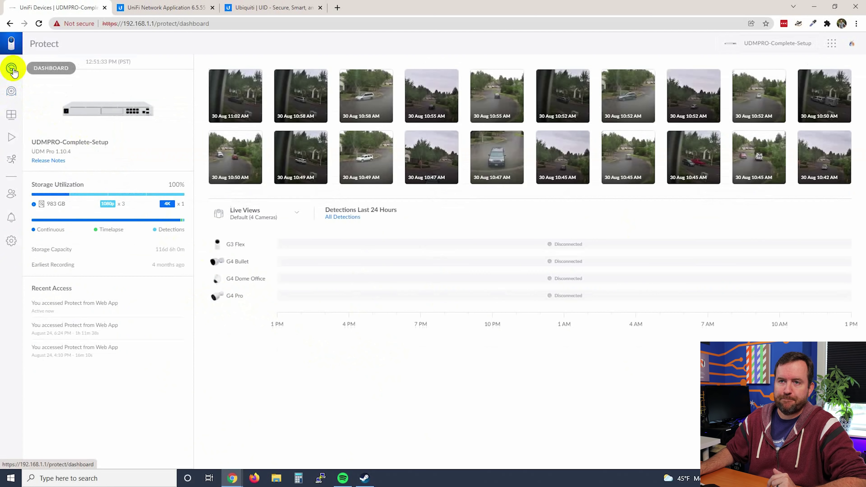